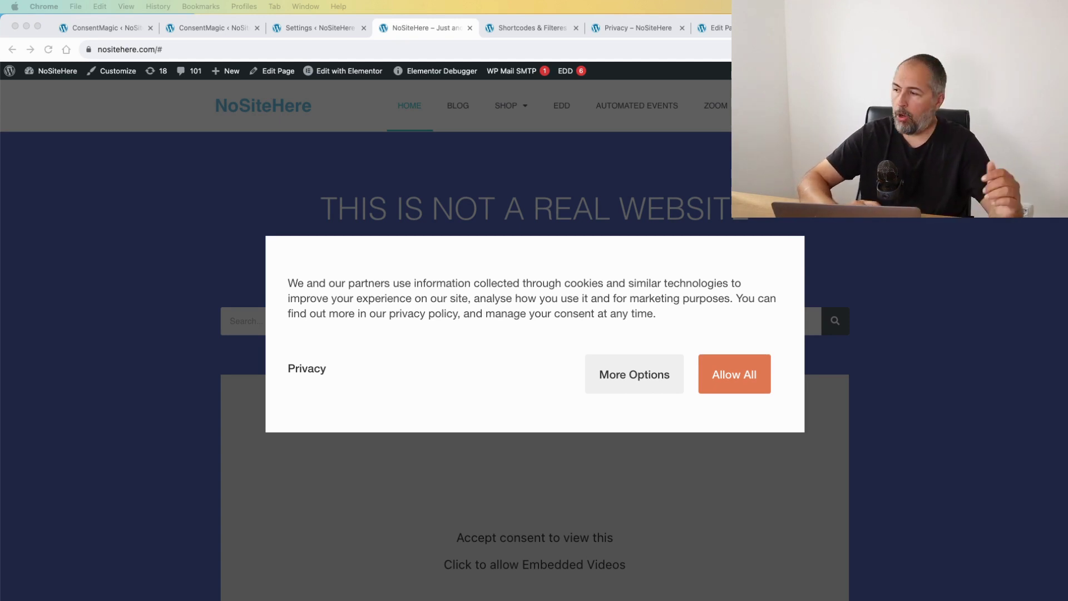
# - Open More Options, look through the cookie categories, and accept them all with Allow All
pyautogui.click(597, 367)
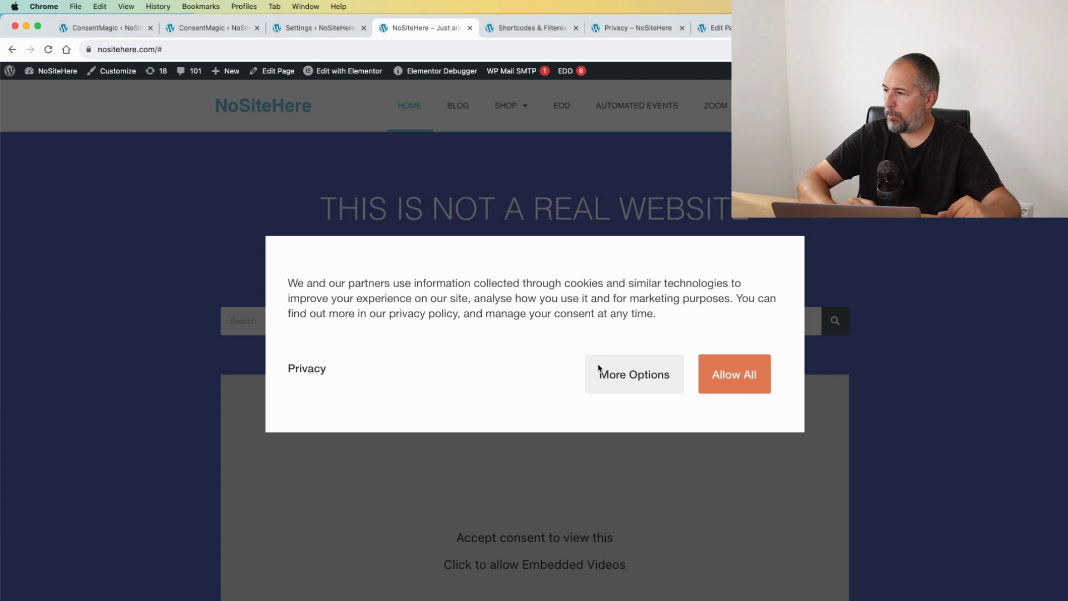
pyautogui.click(614, 381)
pyautogui.scroll(-5, 542, 356)
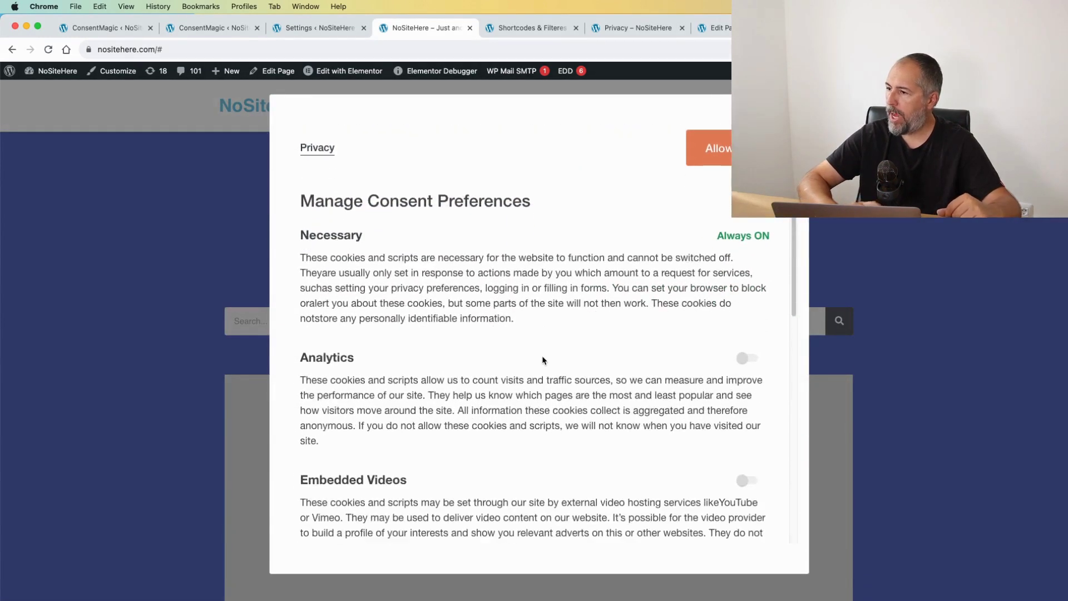
pyautogui.scroll(-5, 543, 357)
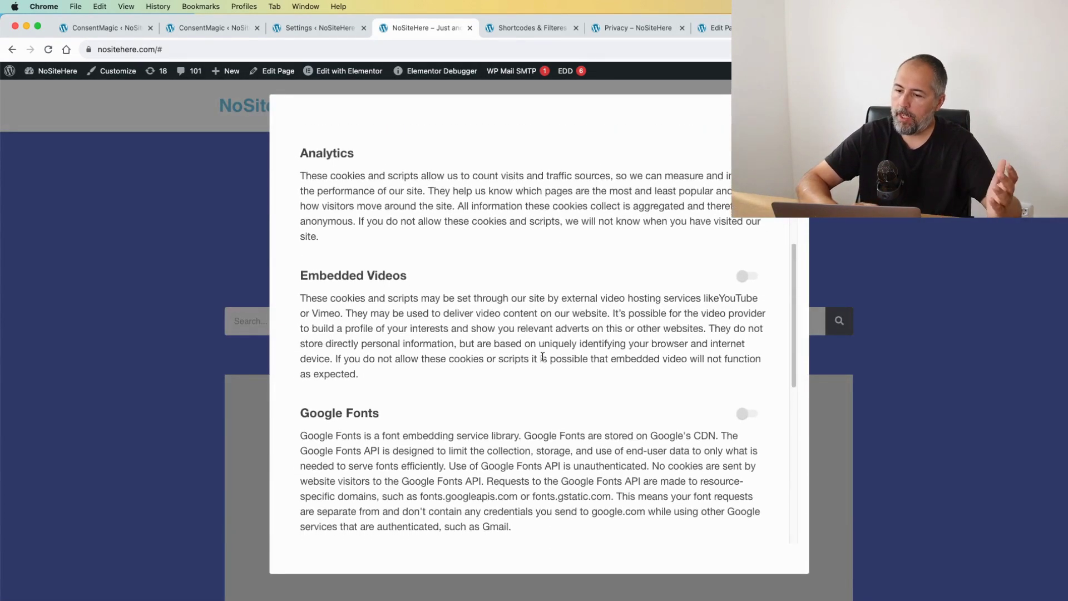
pyautogui.scroll(-6, 542, 357)
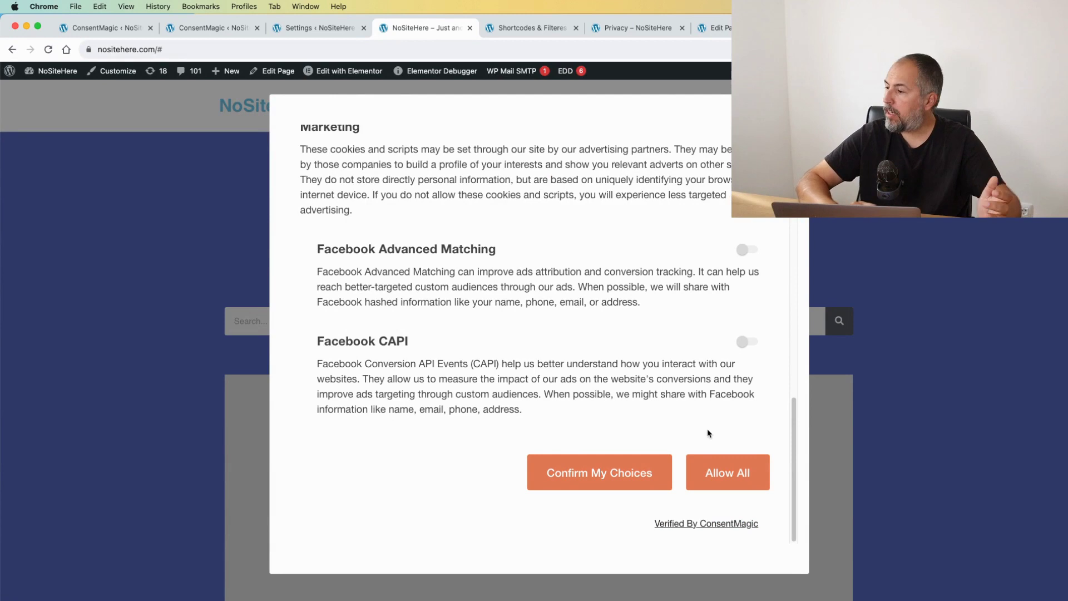
pyautogui.click(716, 471)
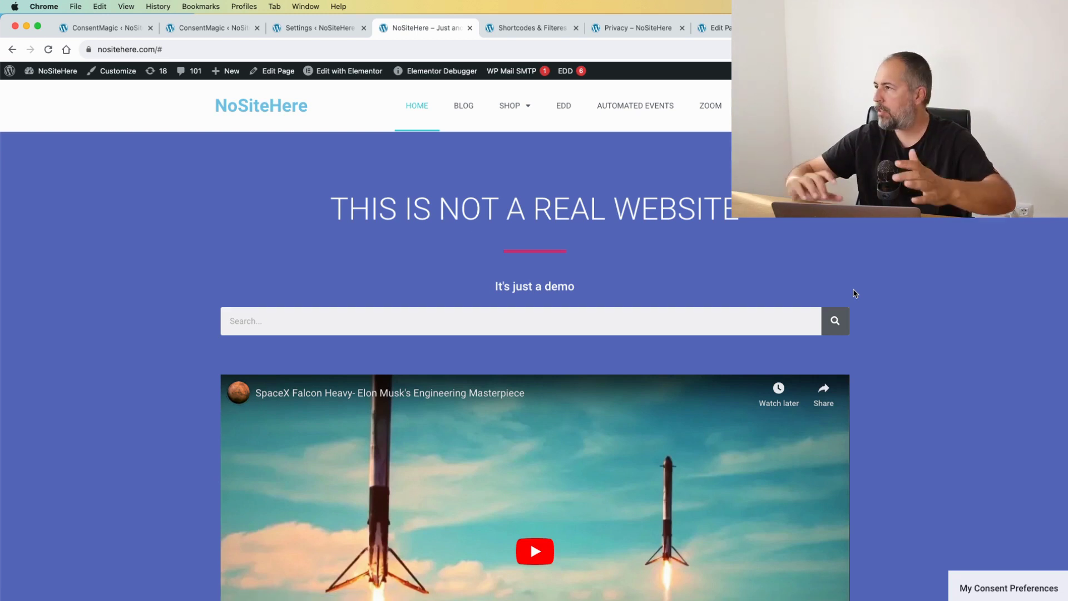
pyautogui.click(828, 48)
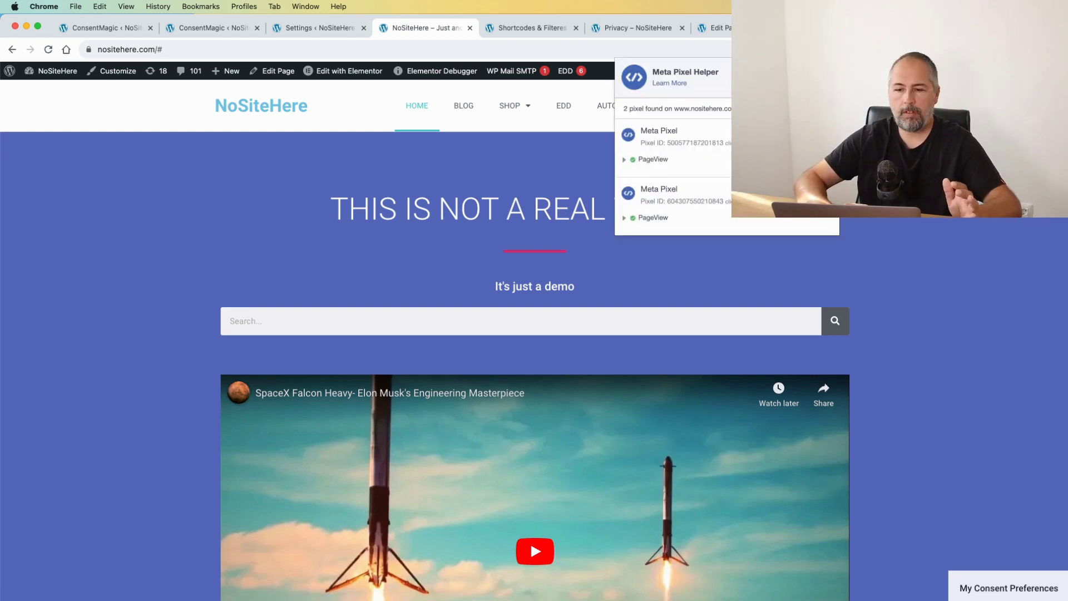
pyautogui.press('Escape')
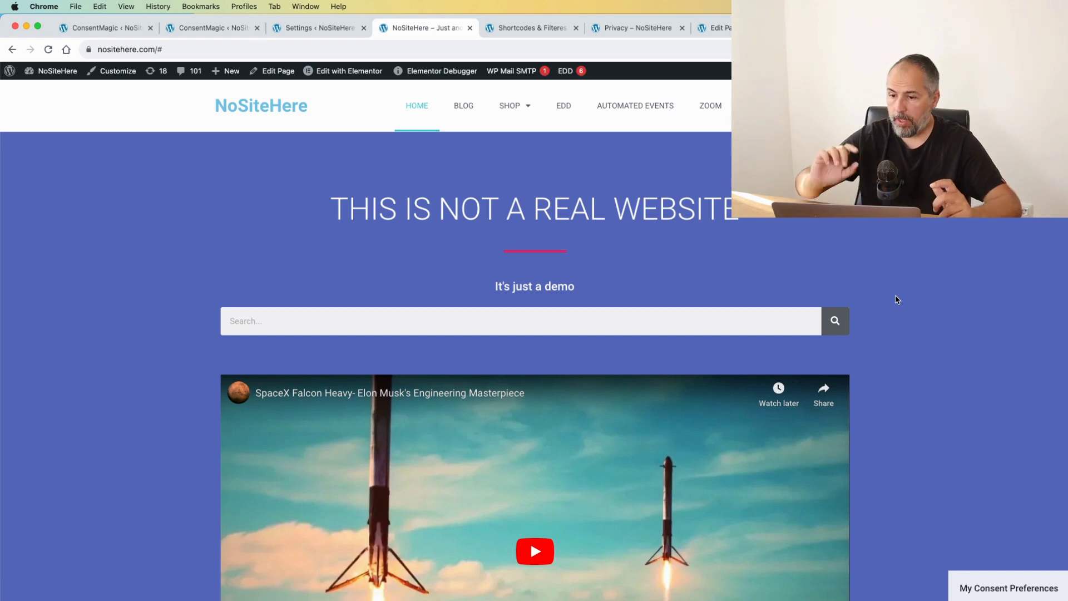
# - Reopen My Consent Preferences, switch off Analytics and Marketing, and Confirm My Choices
pyautogui.click(992, 594)
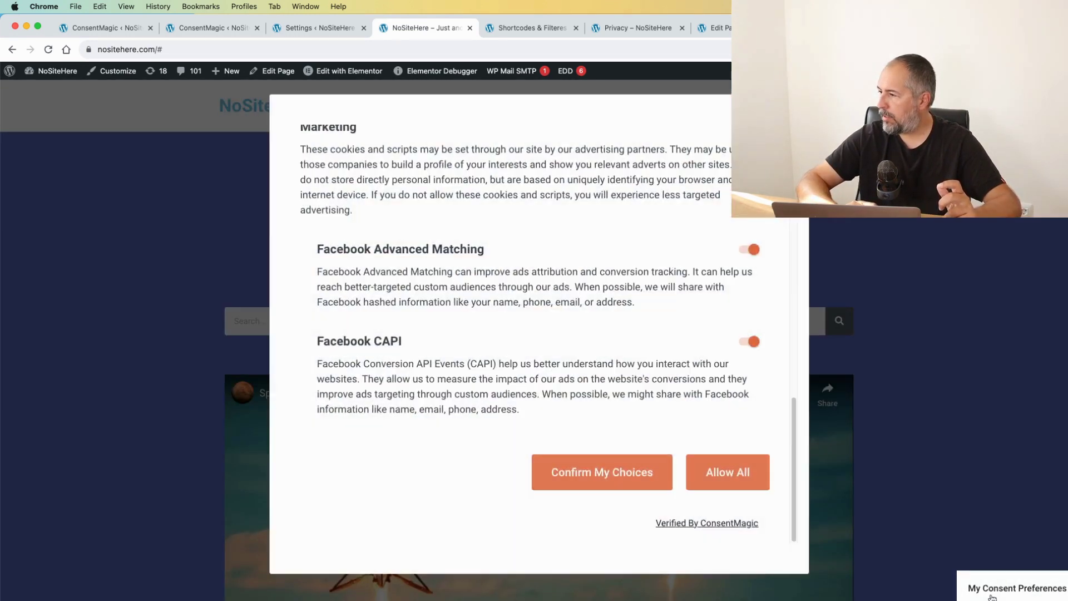
pyautogui.scroll(15, 593, 366)
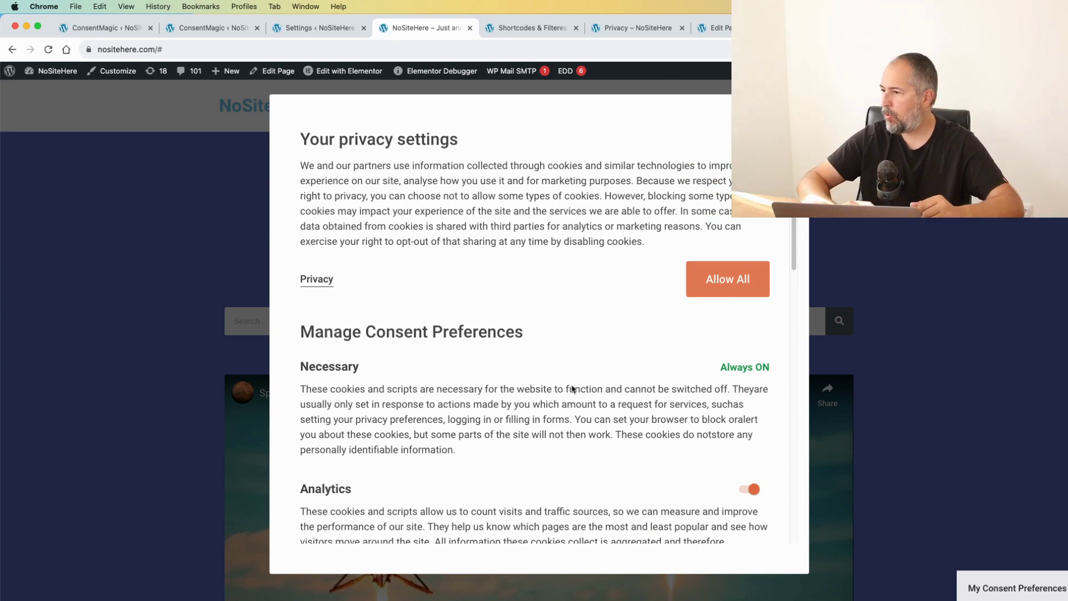
pyautogui.scroll(-5, 570, 389)
pyautogui.click(740, 239)
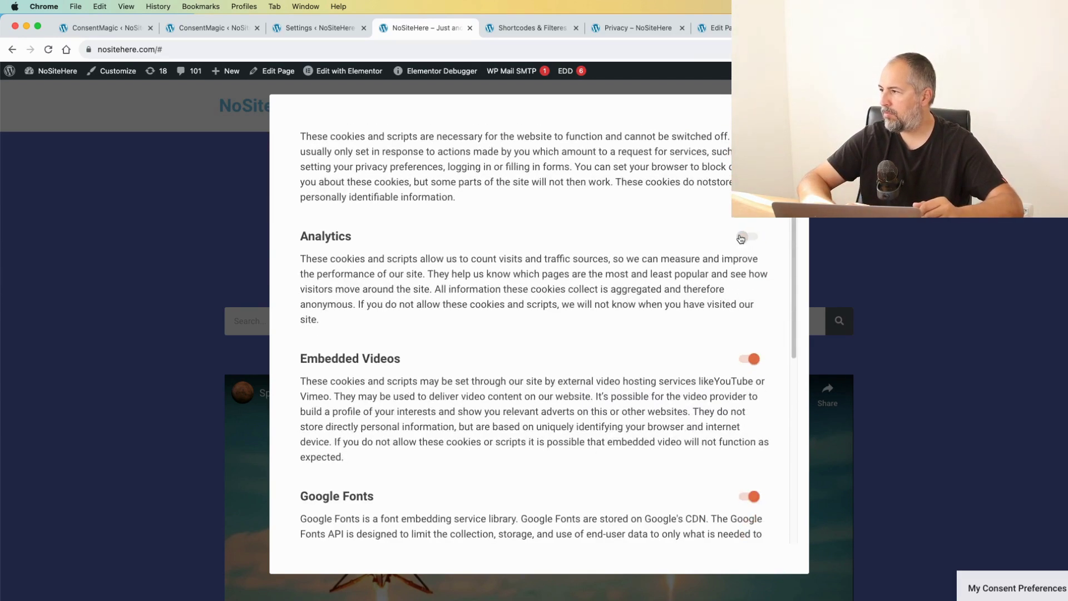
pyautogui.scroll(-10, 600, 284)
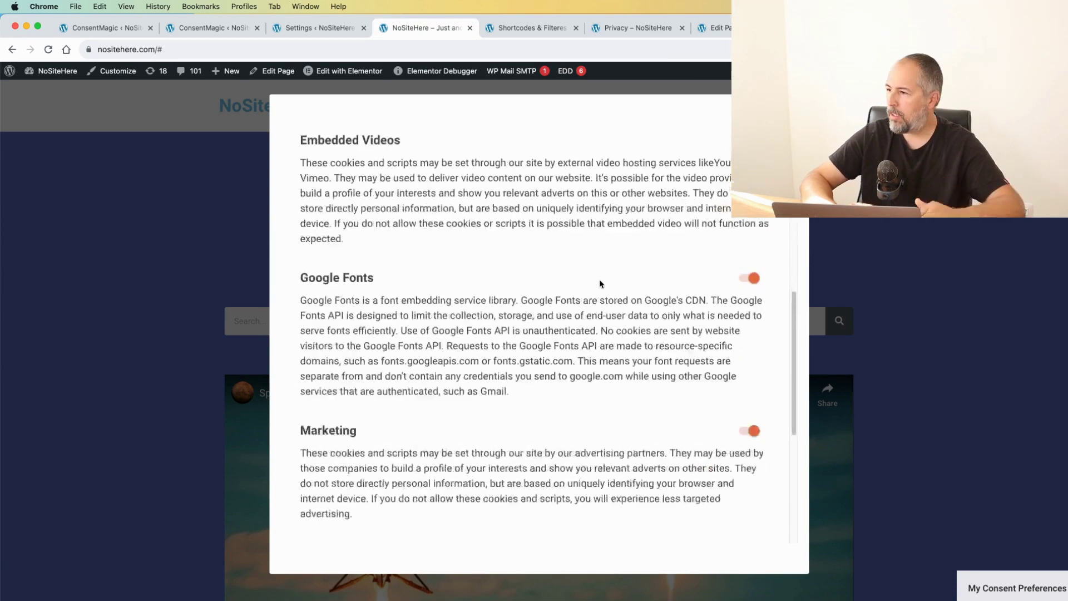
pyautogui.click(746, 253)
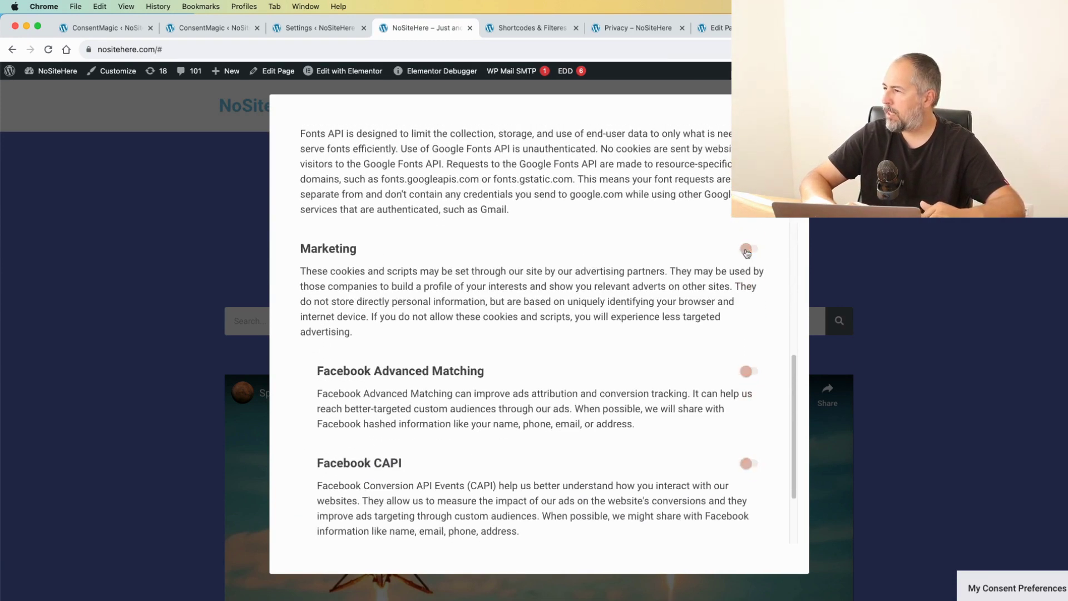
pyautogui.scroll(-3, 600, 298)
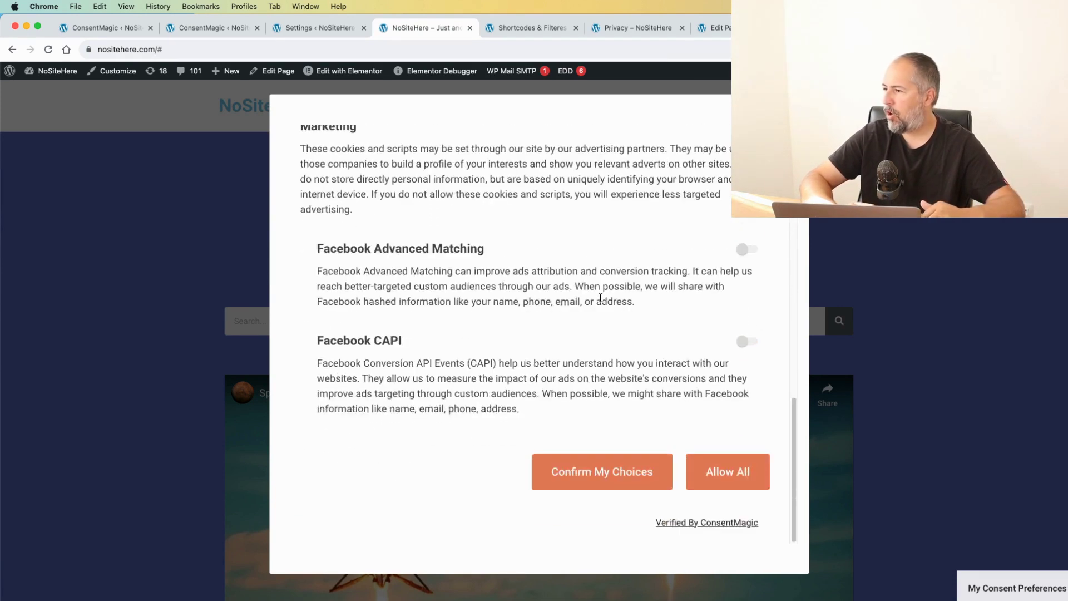
pyautogui.click(592, 469)
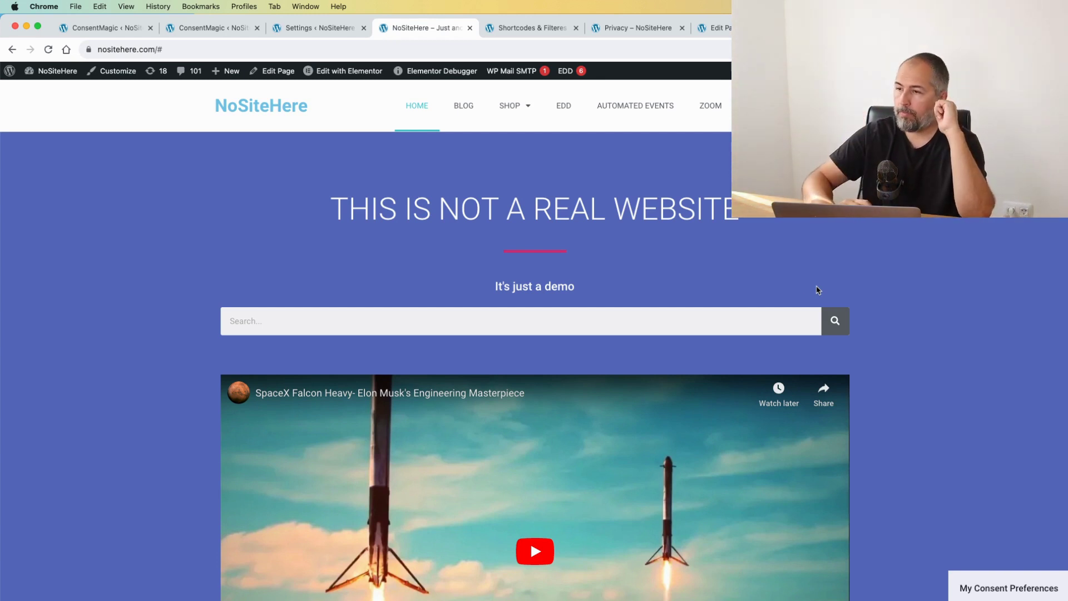
# - Enable Smart Sticky in the GDPR rule editor and save, then reload the site homepage
pyautogui.click(125, 28)
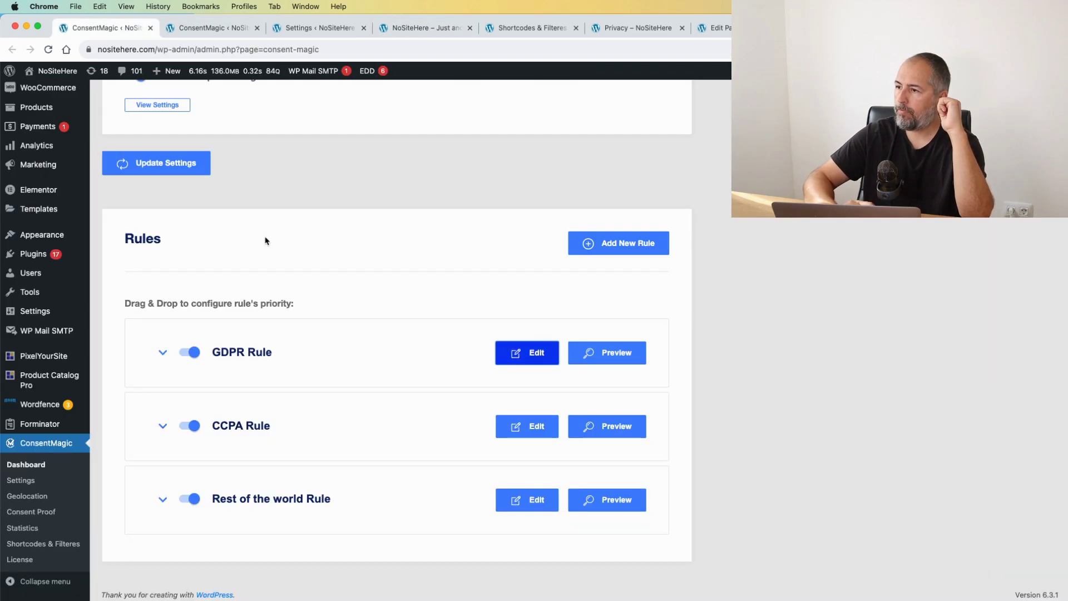
pyautogui.click(220, 32)
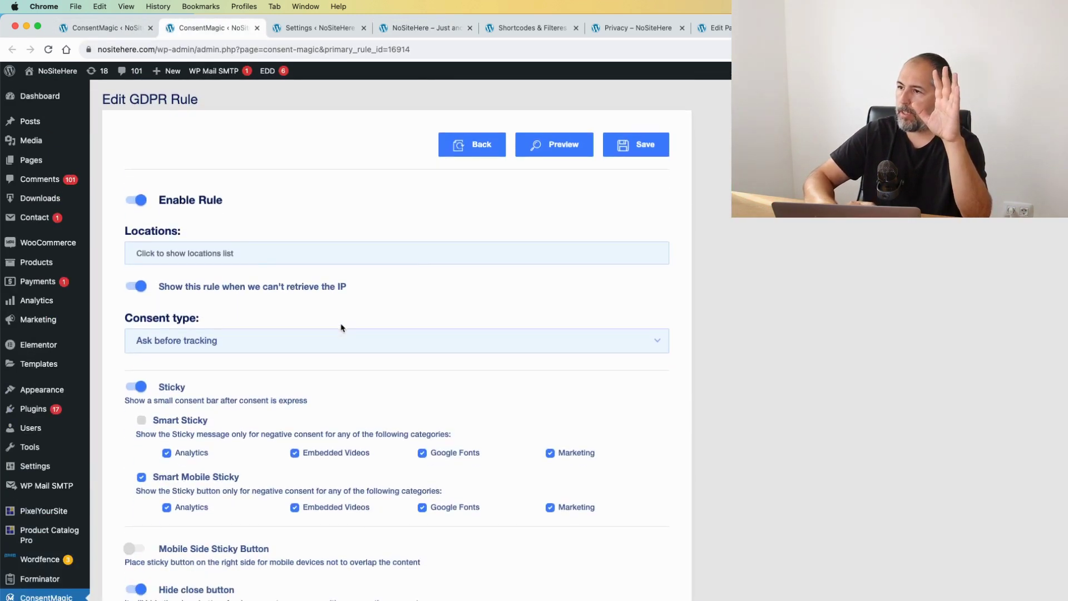
pyautogui.scroll(-3, 342, 327)
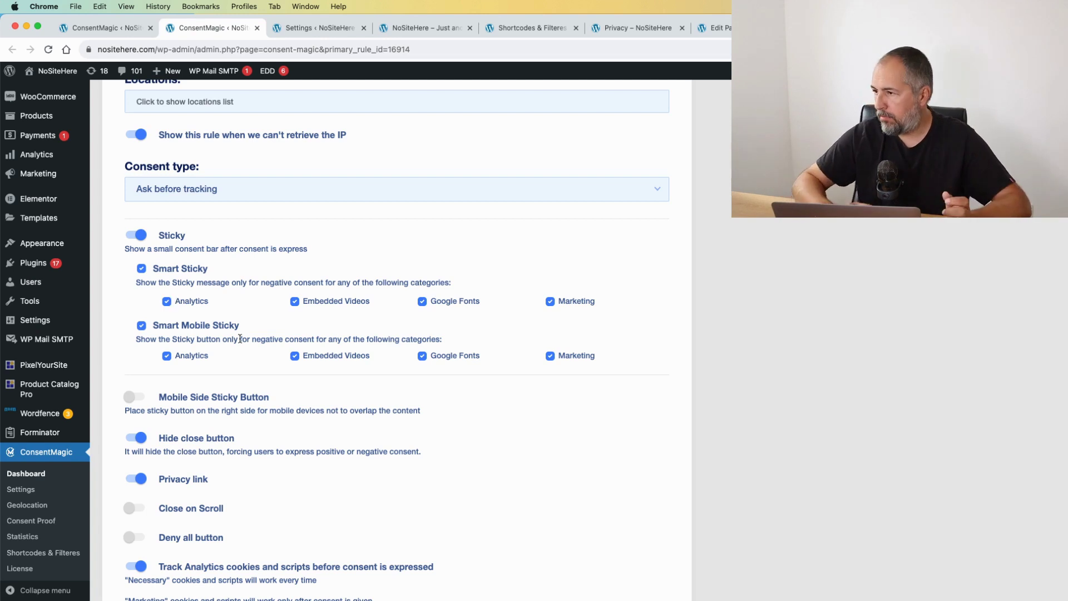
pyautogui.scroll(-10, 241, 338)
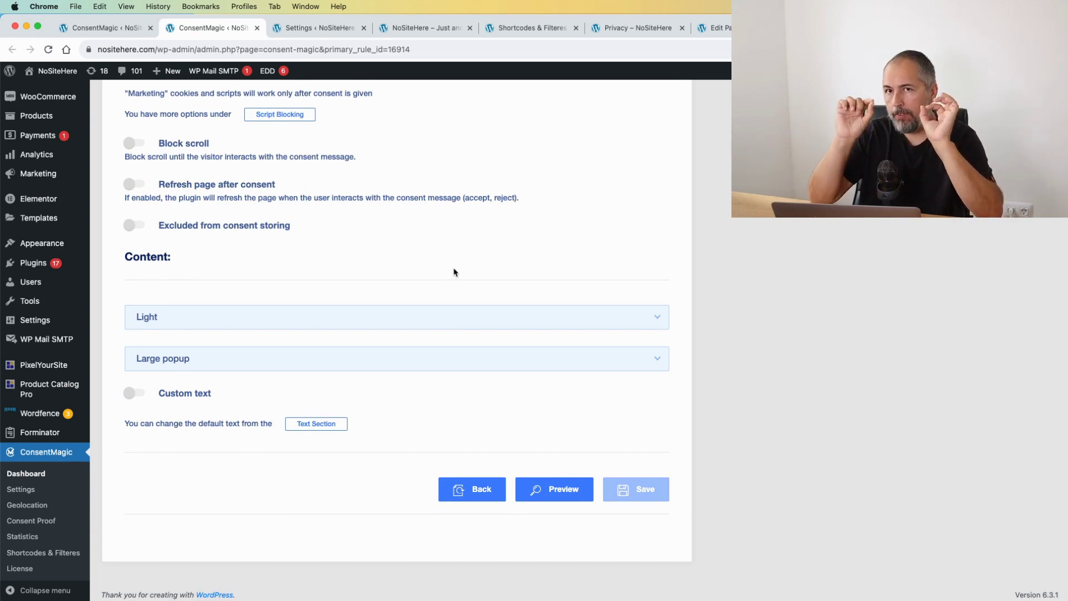
pyautogui.click(410, 29)
pyautogui.click(49, 49)
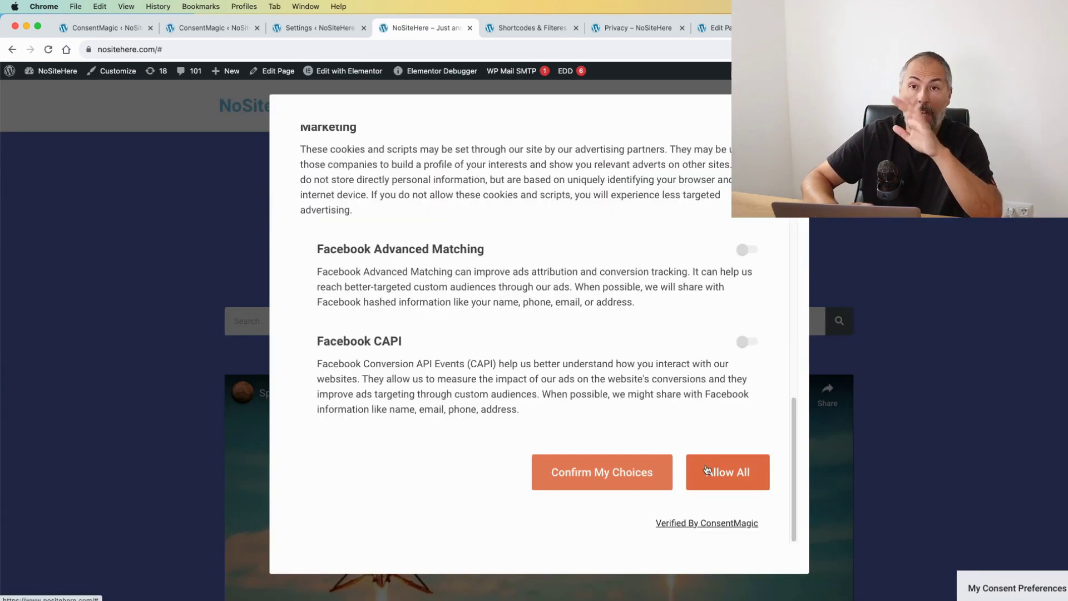
# - Allow all cookie categories and reload the homepage to check the sticky tab is gone
pyautogui.click(707, 470)
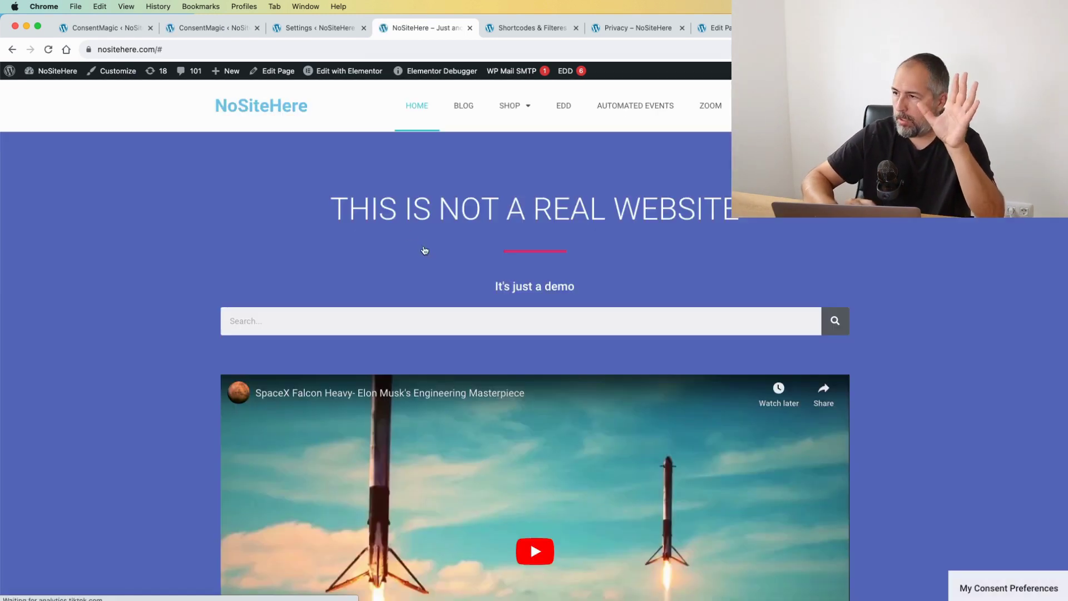
pyautogui.click(49, 50)
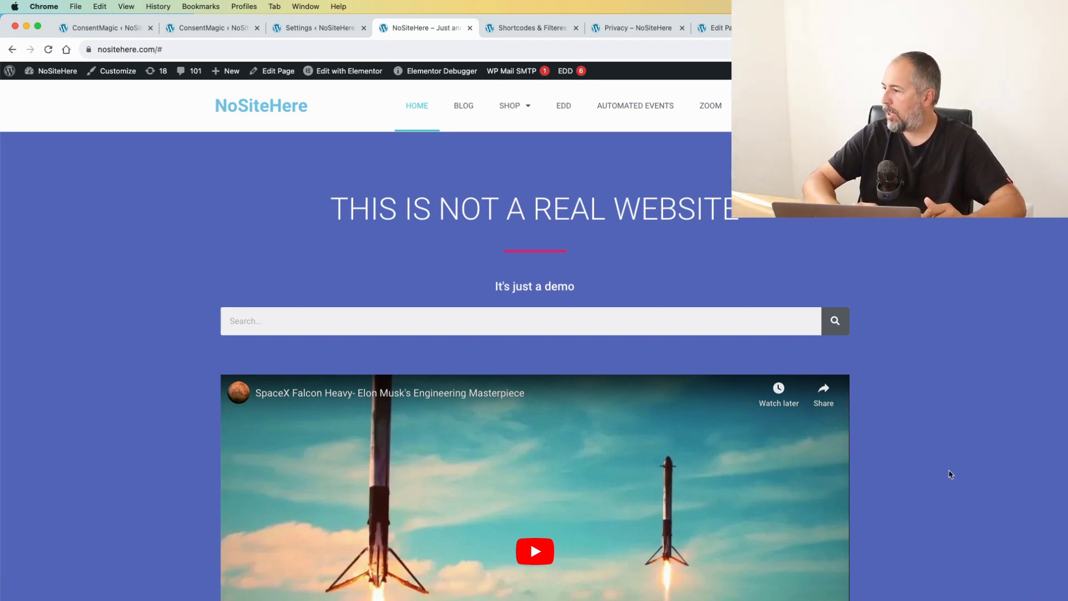
# - Test the footer's Open Your Consent Options link, then Allow All in the privacy settings
pyautogui.scroll(-15, 950, 472)
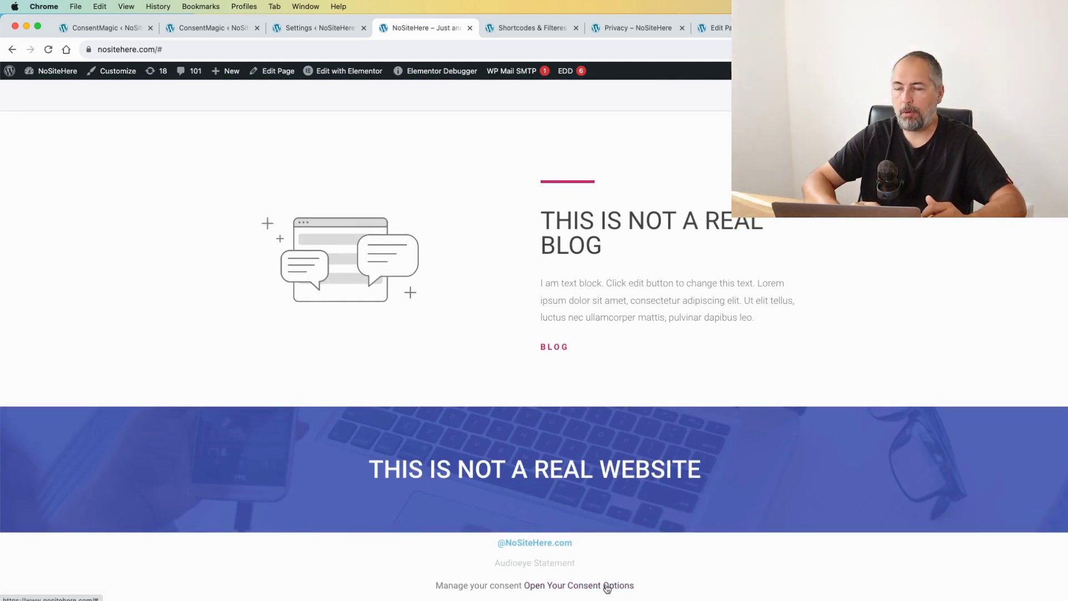
pyautogui.click(607, 587)
pyautogui.click(695, 281)
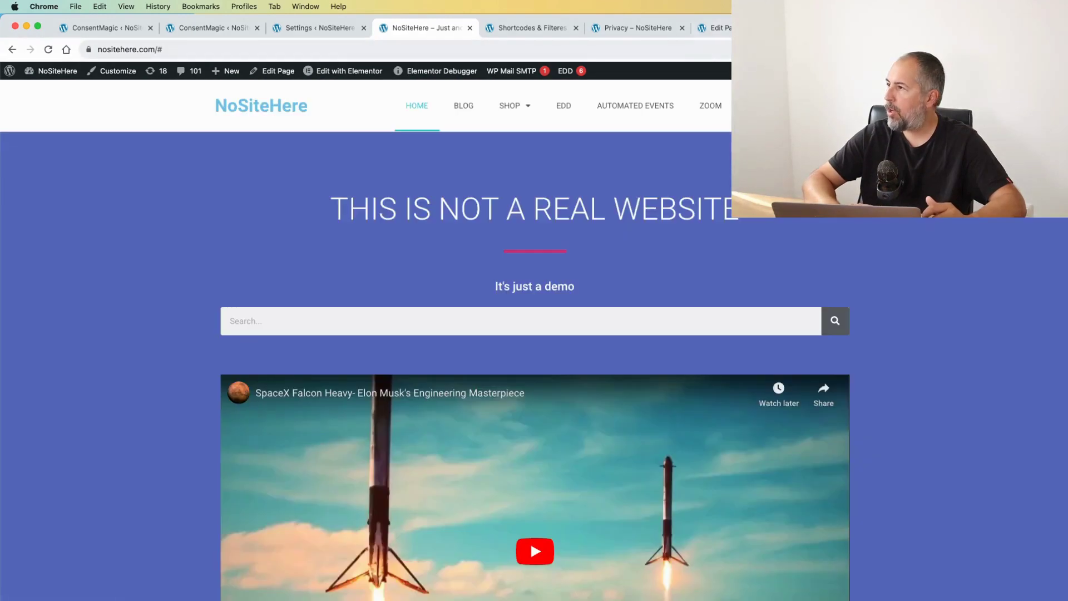
# - On the live Privacy page, accept the banner, test its consent options link, and Allow All
pyautogui.click(634, 35)
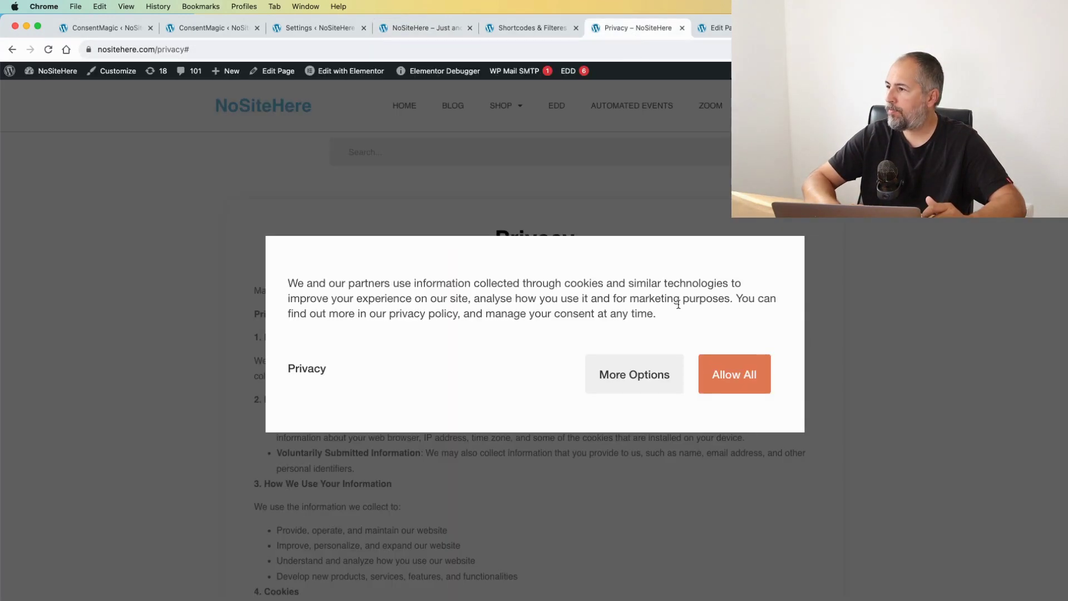
pyautogui.click(726, 388)
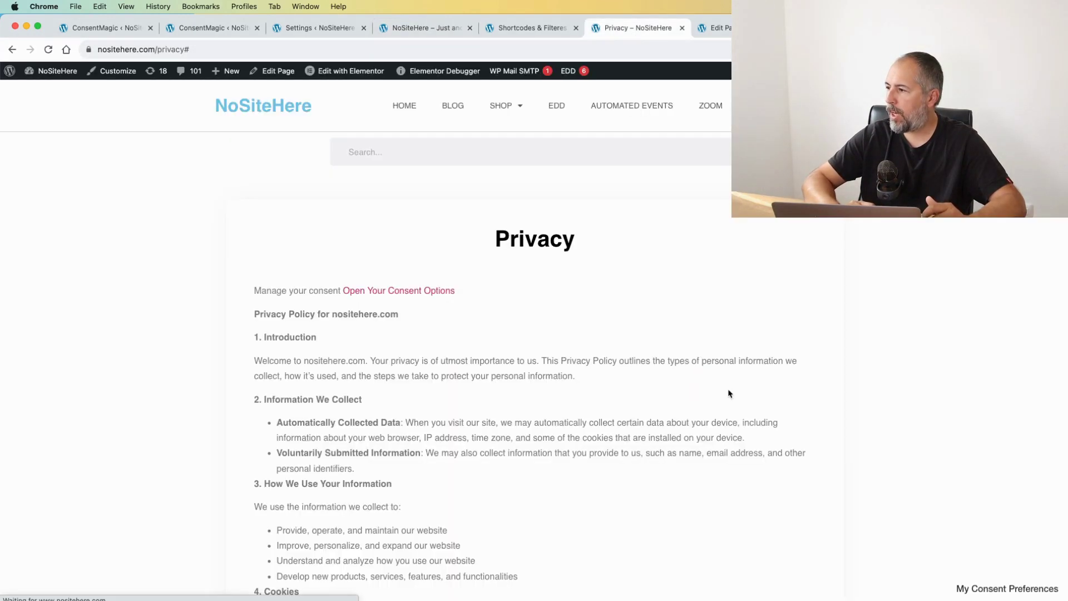
pyautogui.click(378, 292)
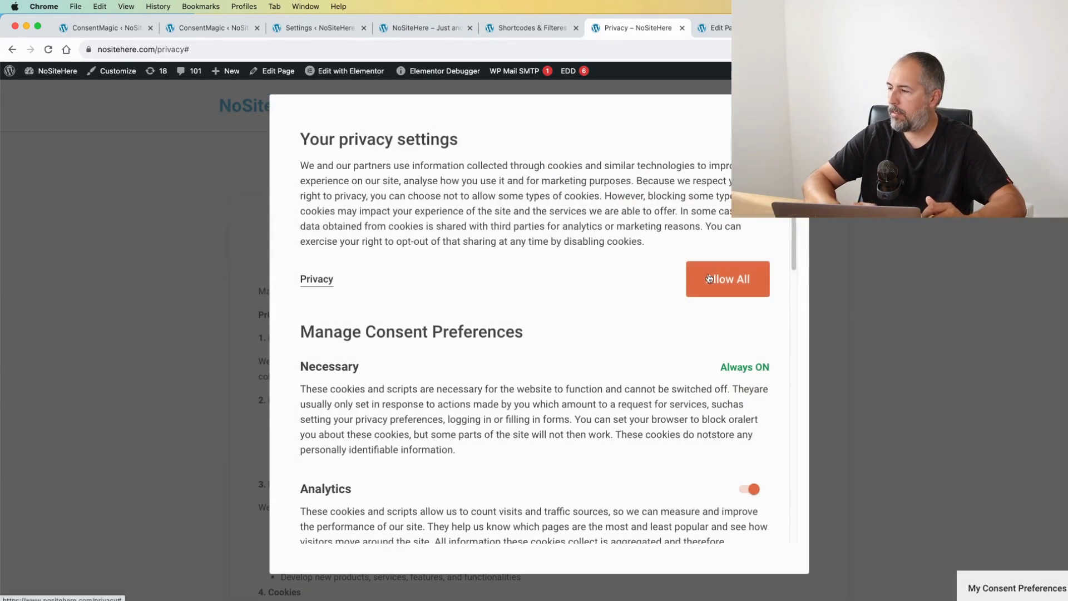
pyautogui.click(709, 279)
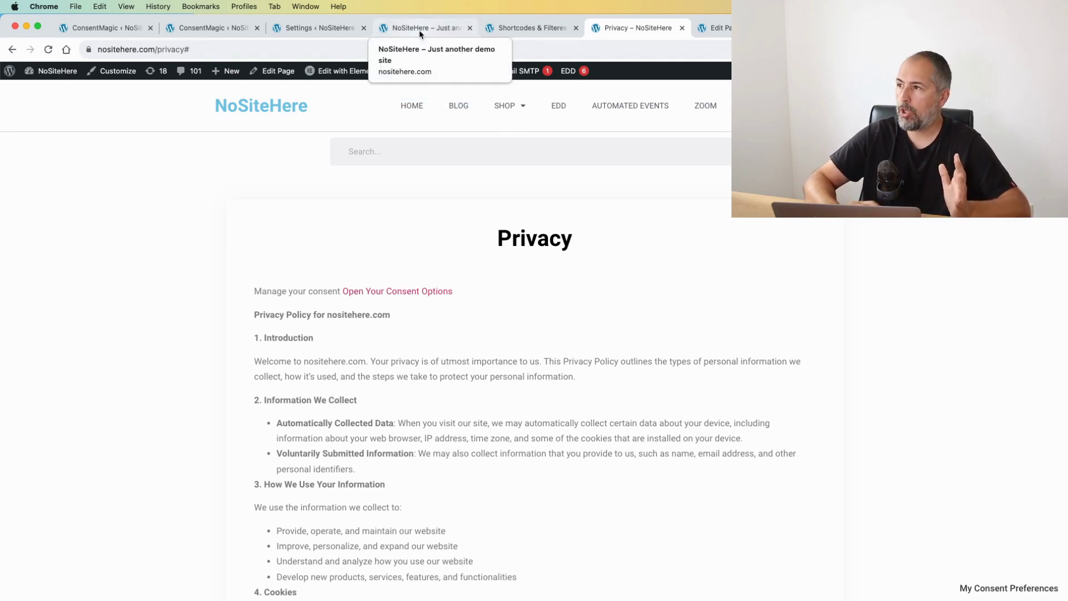
# - Go to ConsentMagic Settings, Shortcodes & Filters, and locate the [cm_options] shortcode
pyautogui.click(392, 31)
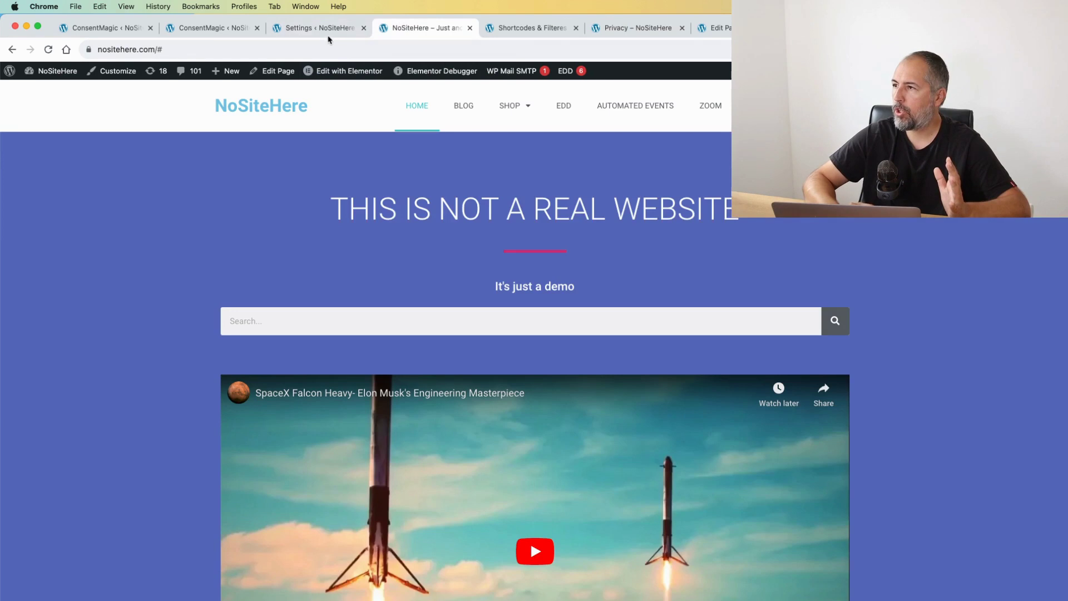
pyautogui.click(322, 29)
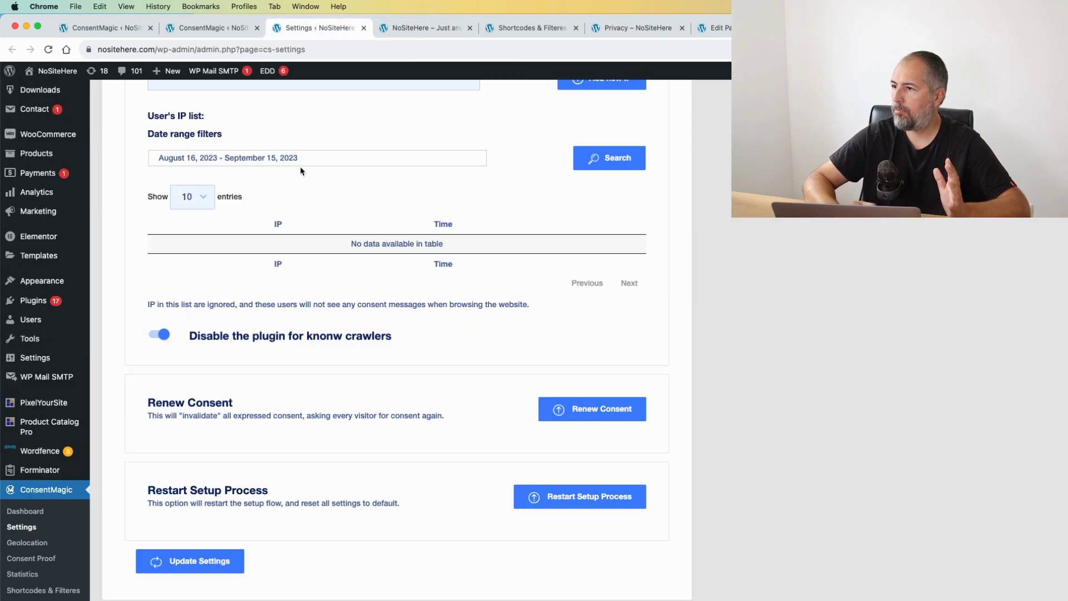
pyautogui.click(529, 31)
pyautogui.scroll(-6, 316, 308)
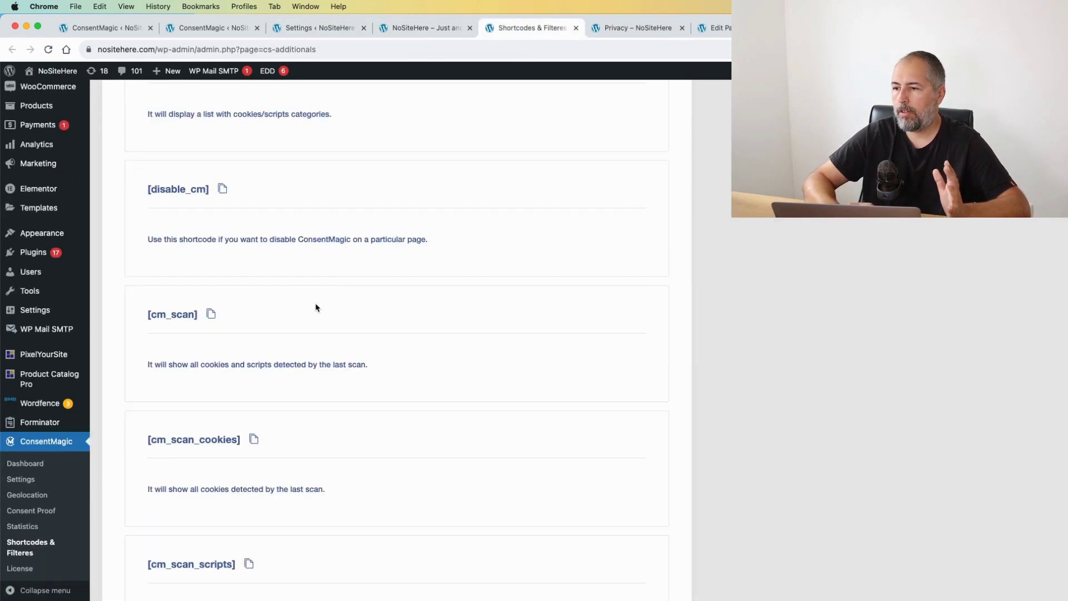
pyautogui.scroll(7, 305, 260)
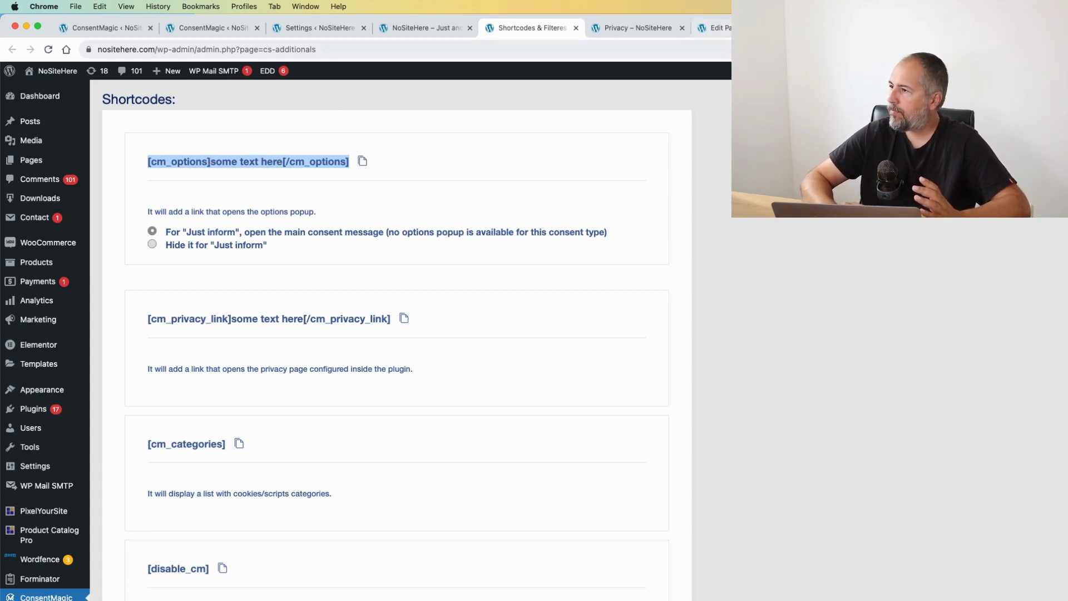
# - Check the [cm_options] shortcode in the Privacy page editor, then test its live link and Allow All
pyautogui.click(712, 28)
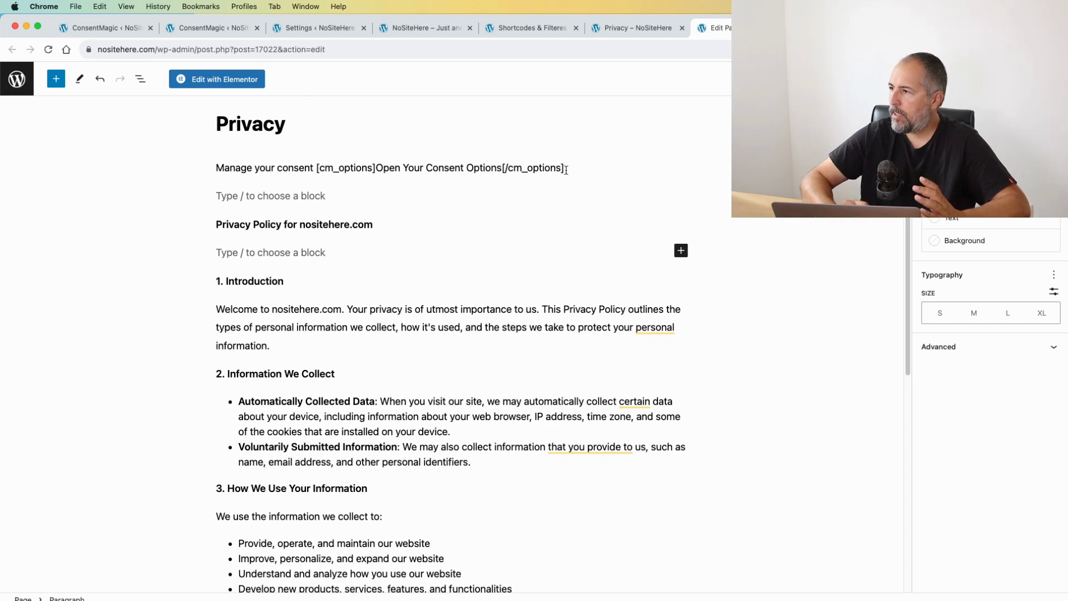
pyautogui.click(640, 28)
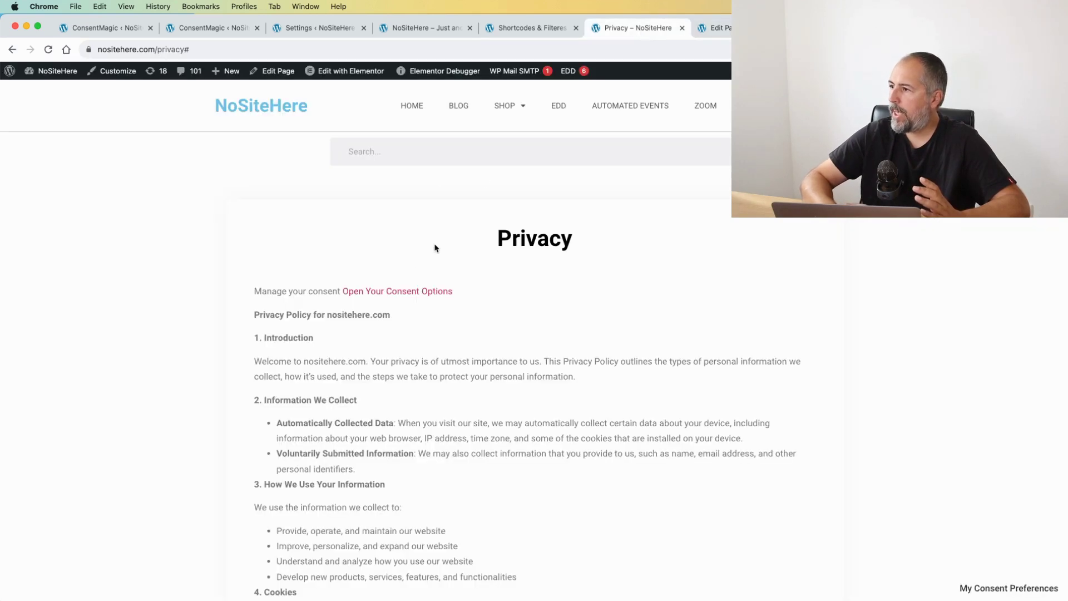
pyautogui.click(399, 292)
pyautogui.click(718, 281)
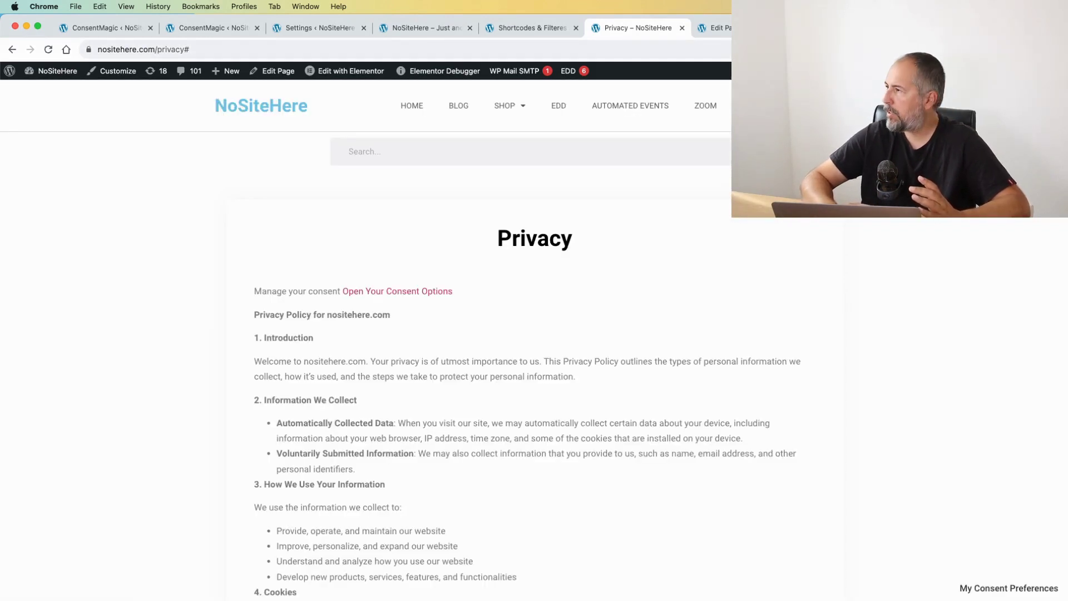
# - Inspect the Global Footer's shortcode text in Elementor, then test the live footer link and Allow All
pyautogui.hotkey('ctrl', 'Tab')
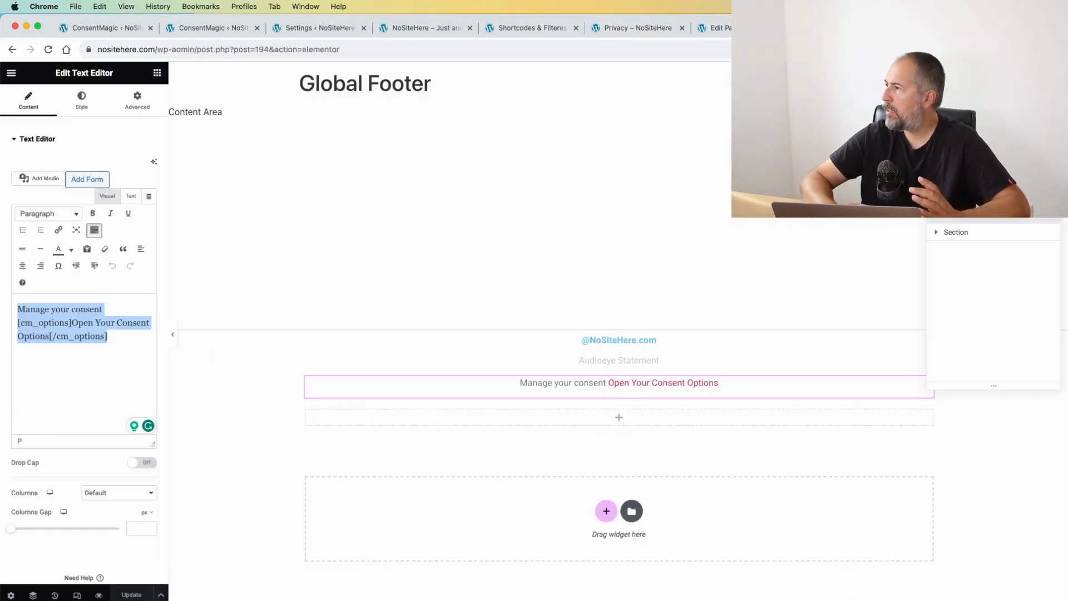
pyautogui.click(590, 386)
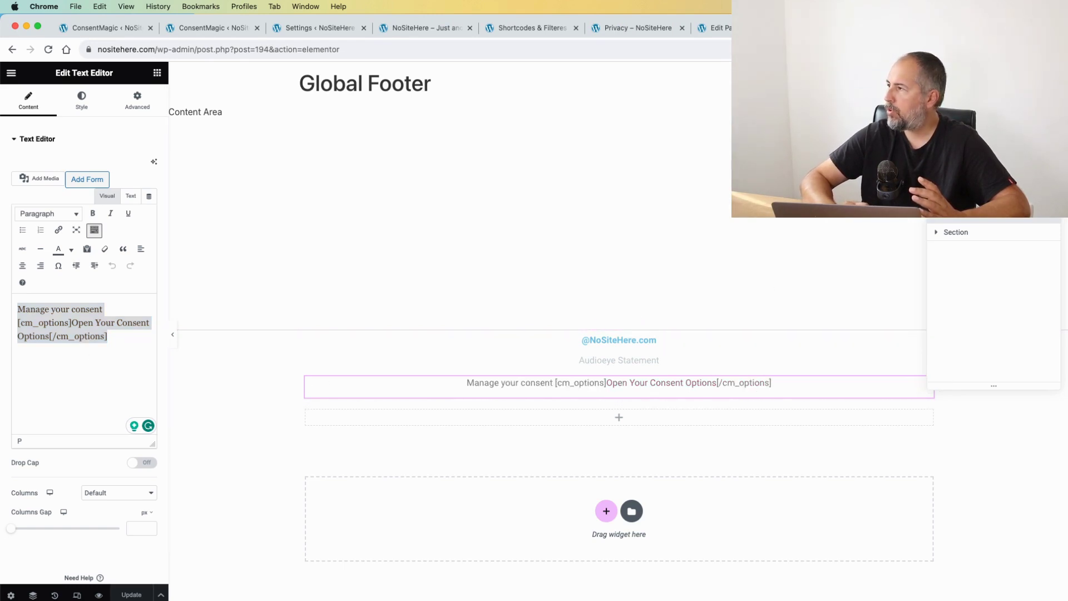
pyautogui.hotkey('ctrl', 'shift', 'Tab')
pyautogui.click(646, 29)
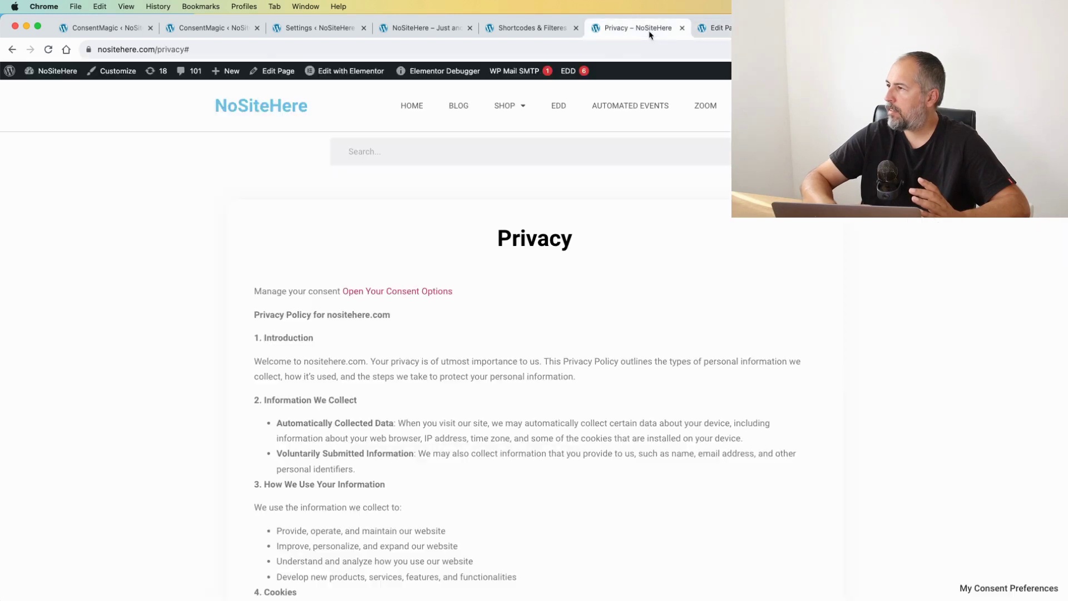
pyautogui.scroll(-15, 561, 285)
pyautogui.scroll(-10, 561, 281)
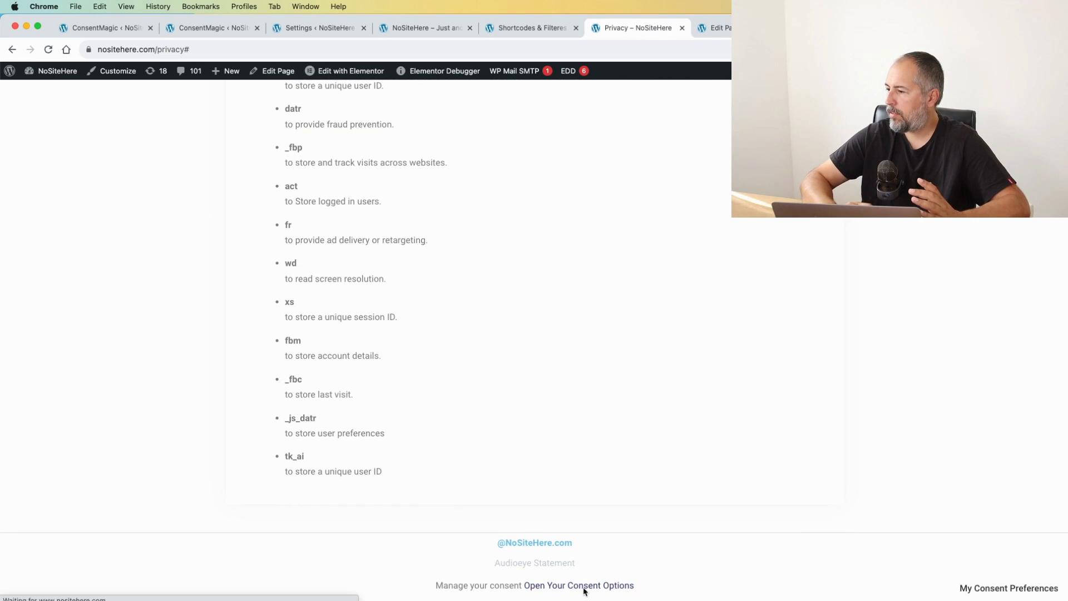
pyautogui.click(584, 587)
pyautogui.click(738, 278)
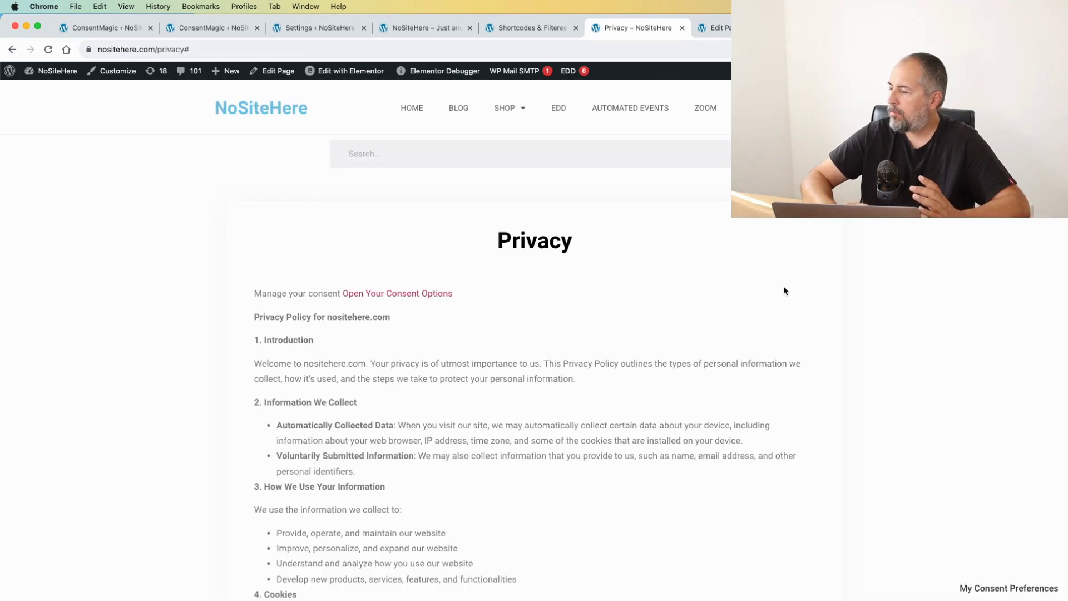
# - Return to ConsentMagic settings and open the consent rule's editor to review its options
pyautogui.click(291, 29)
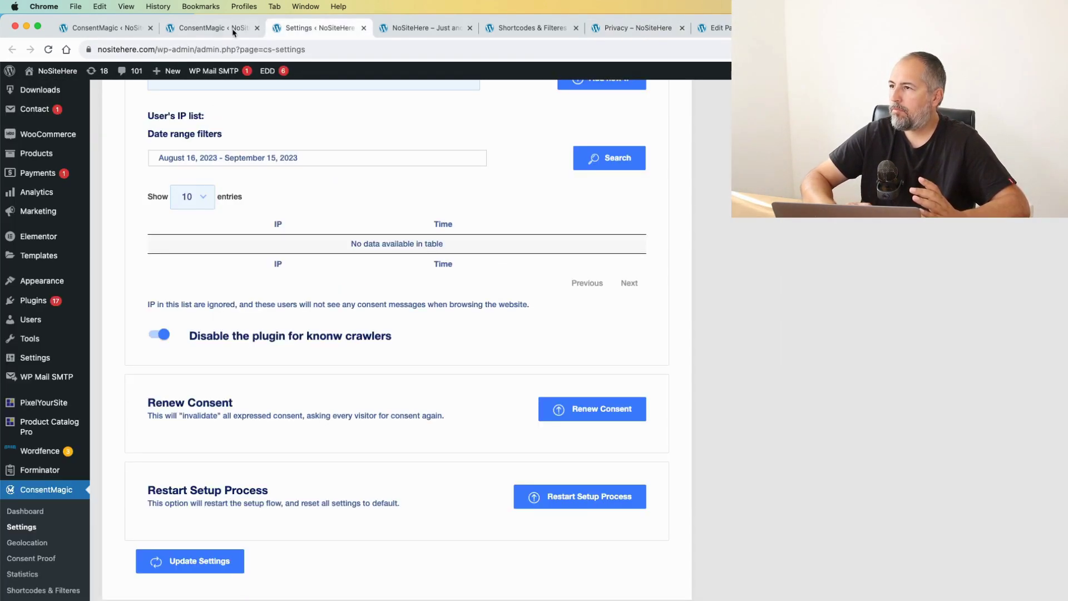
pyautogui.click(214, 28)
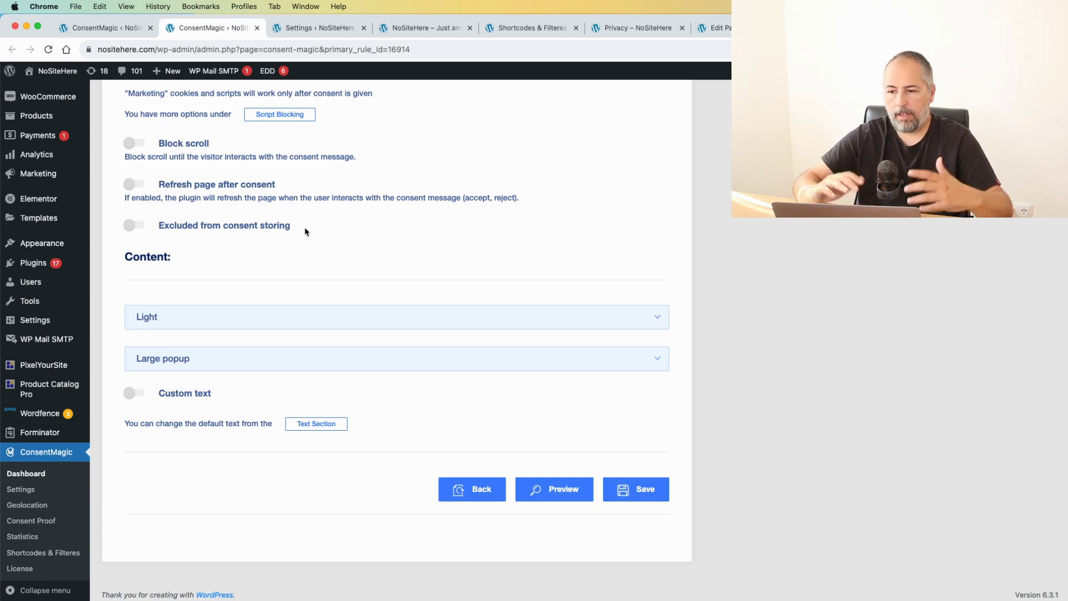
pyautogui.click(114, 30)
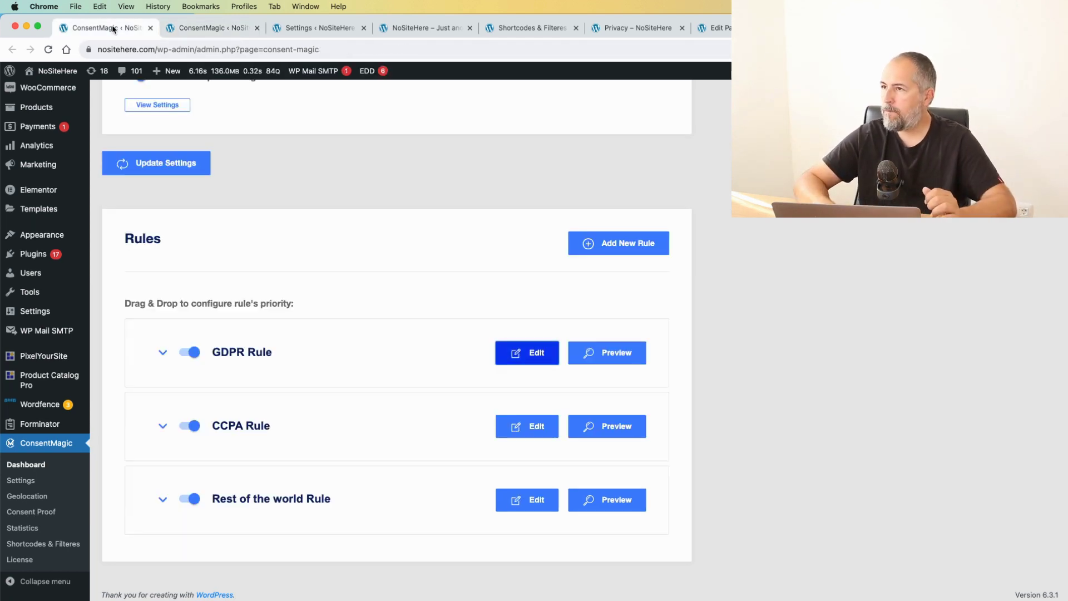